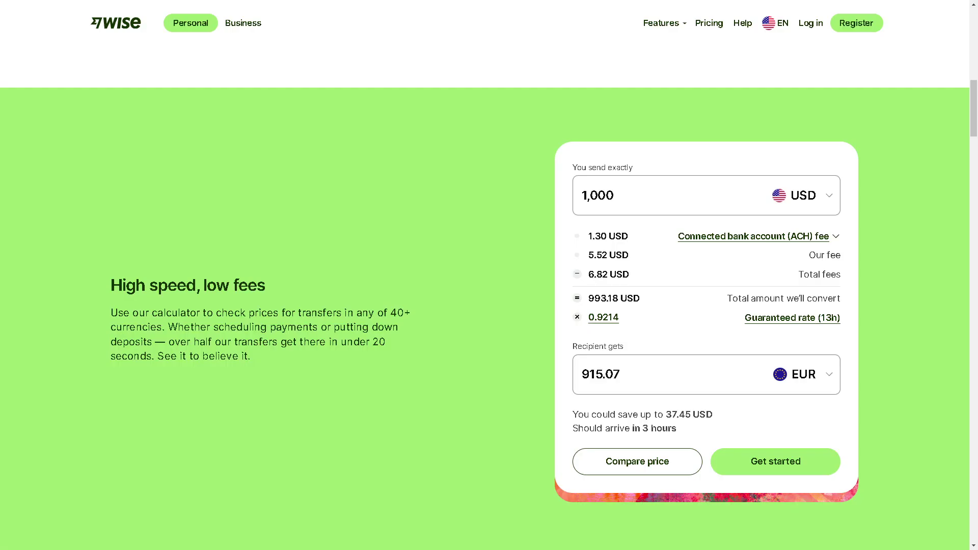
# Go to Wise's login page and start creating a new account
pyautogui.click(810, 23)
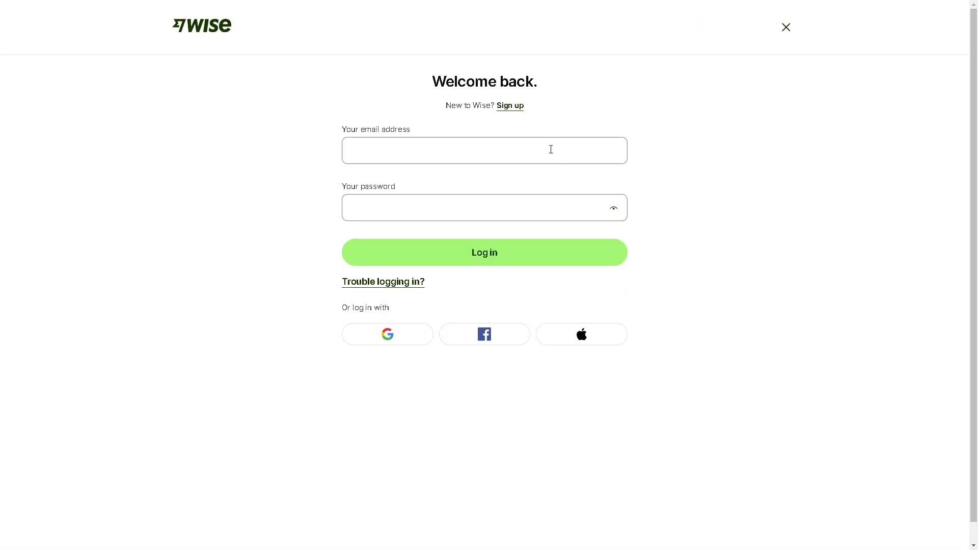
pyautogui.click(511, 106)
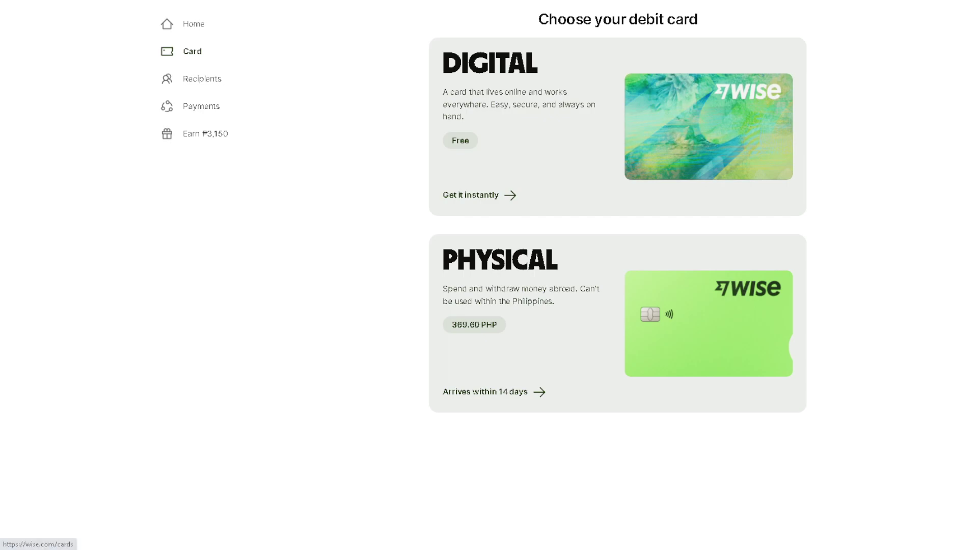
# Start adding a new recipient and choose USD as their currency
pyautogui.click(192, 51)
pyautogui.click(456, 177)
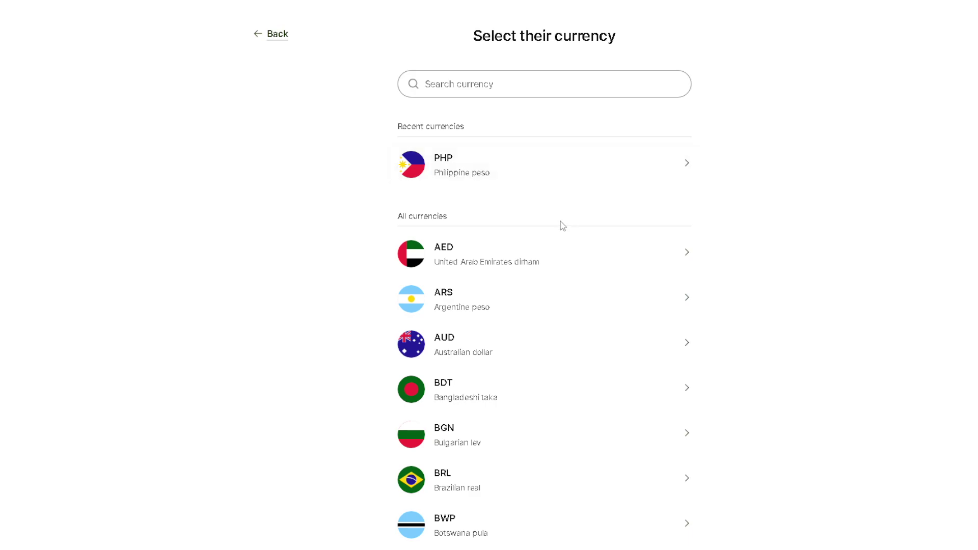
pyautogui.scroll(-6, 562, 271)
pyautogui.scroll(-5, 564, 270)
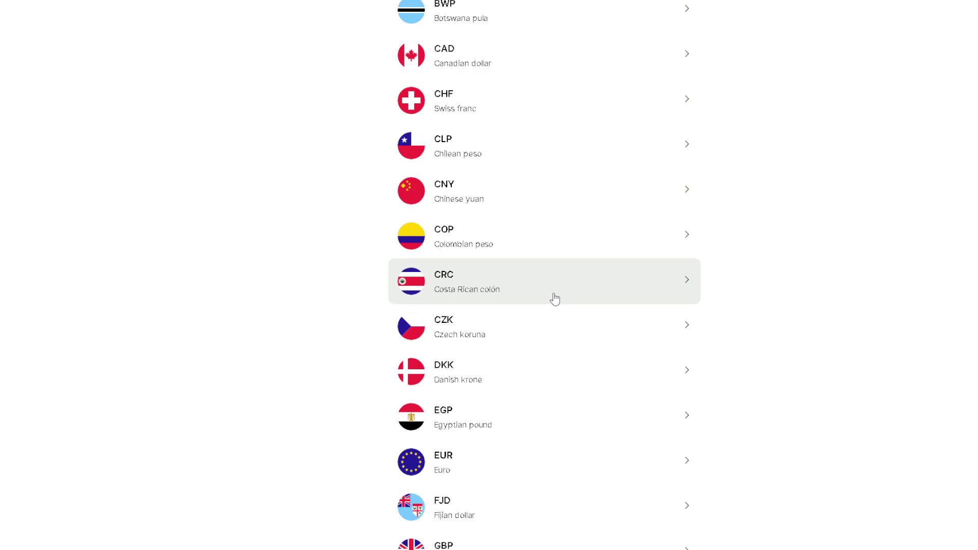
pyautogui.scroll(-8, 554, 298)
pyautogui.scroll(-4, 550, 310)
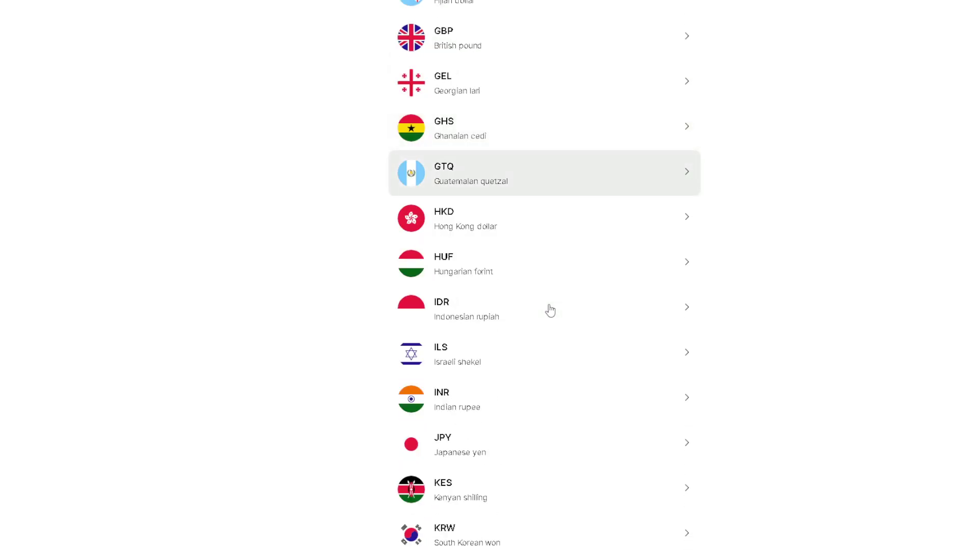
pyautogui.scroll(-5, 537, 329)
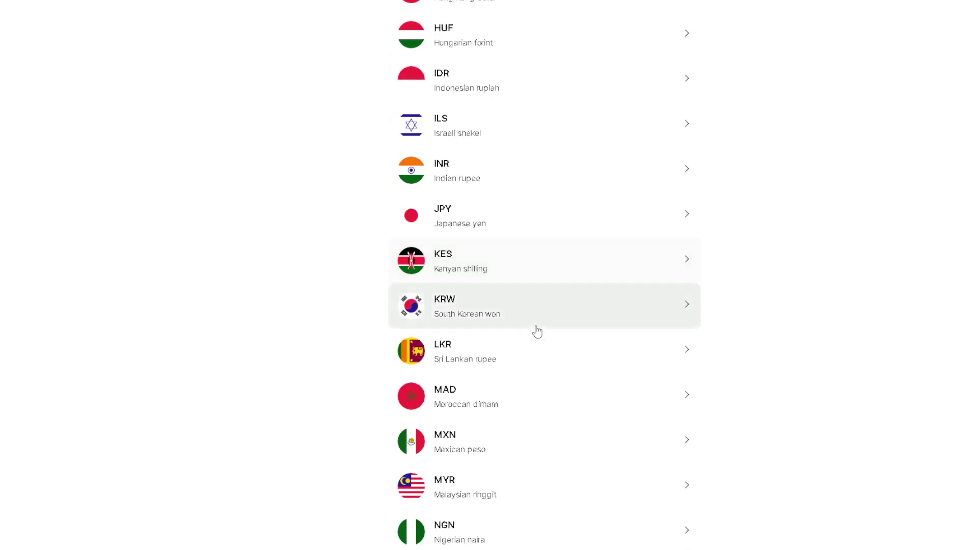
pyautogui.scroll(-16, 538, 332)
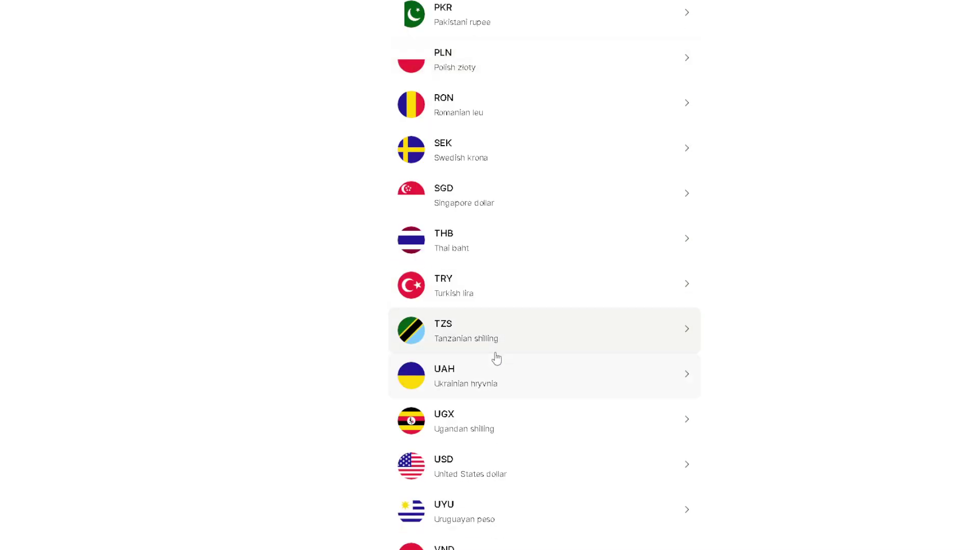
pyautogui.scroll(-4, 495, 357)
pyautogui.click(486, 303)
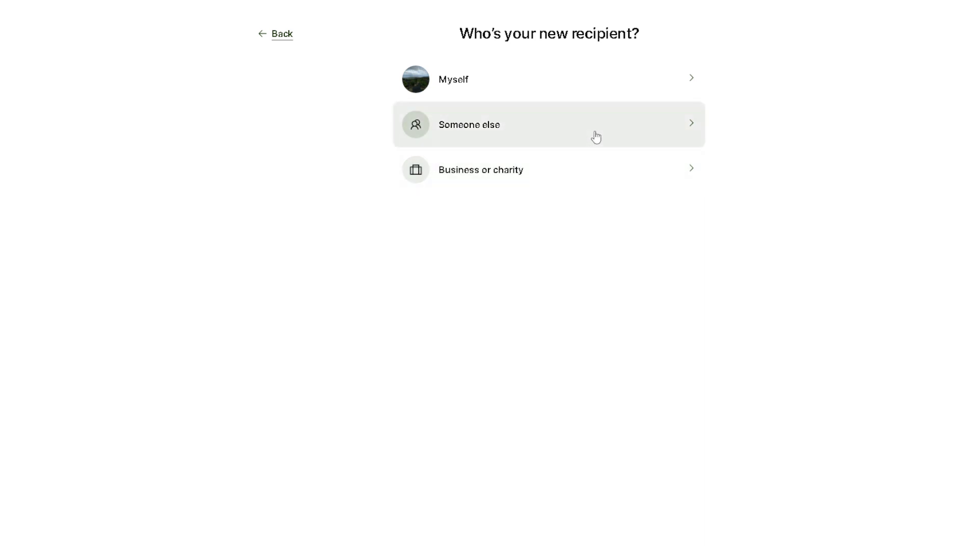
# Choose Someone else as the new USD recipient
pyautogui.click(594, 131)
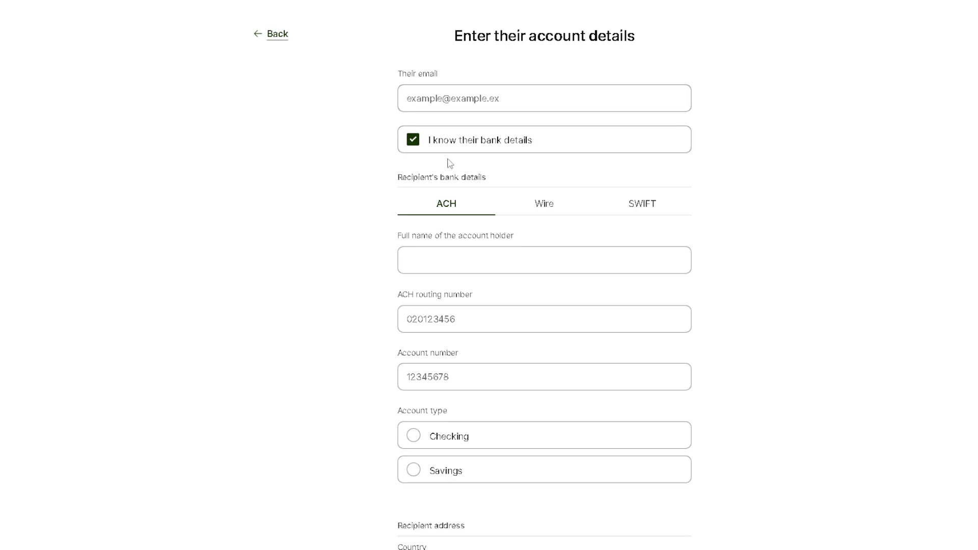
# Enter the account holder's full name in the recipient form
pyautogui.click(441, 263)
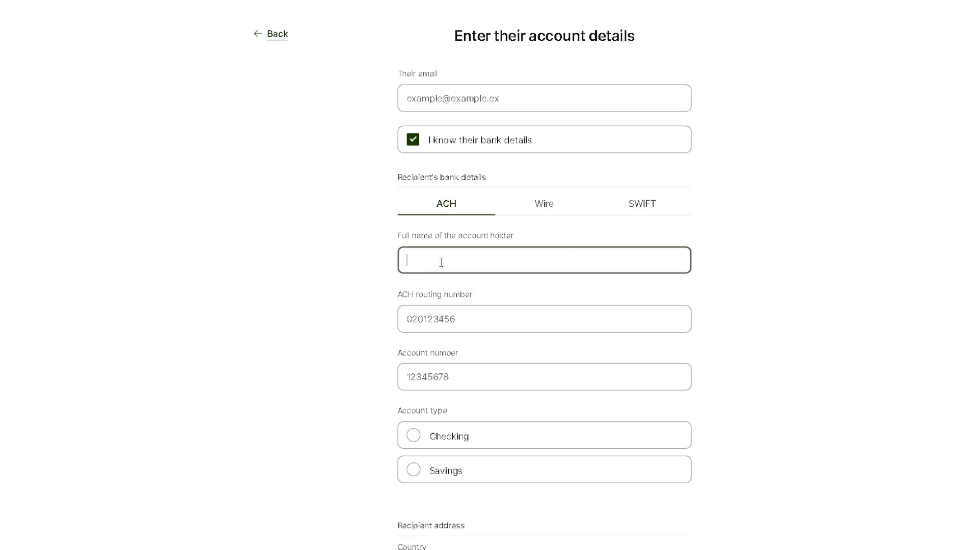
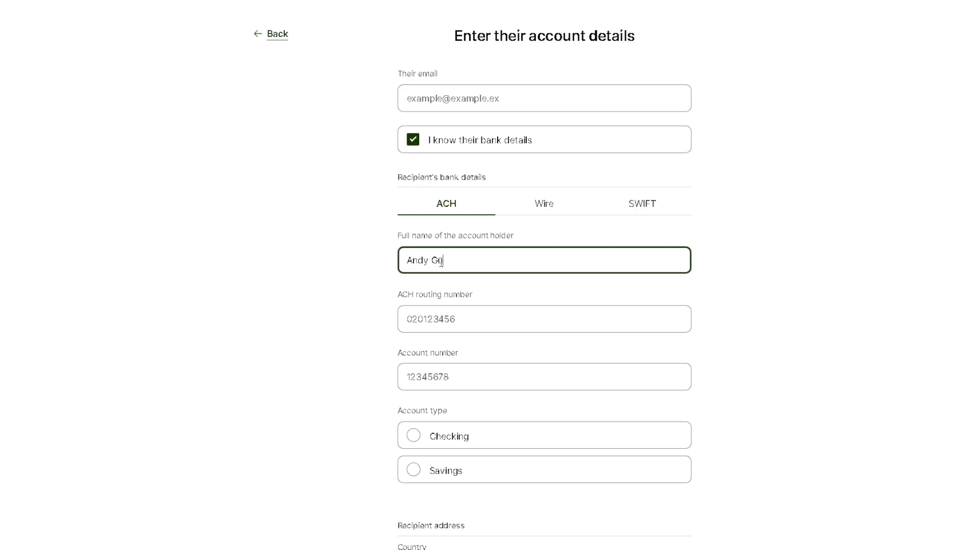
pyautogui.click(292, 343)
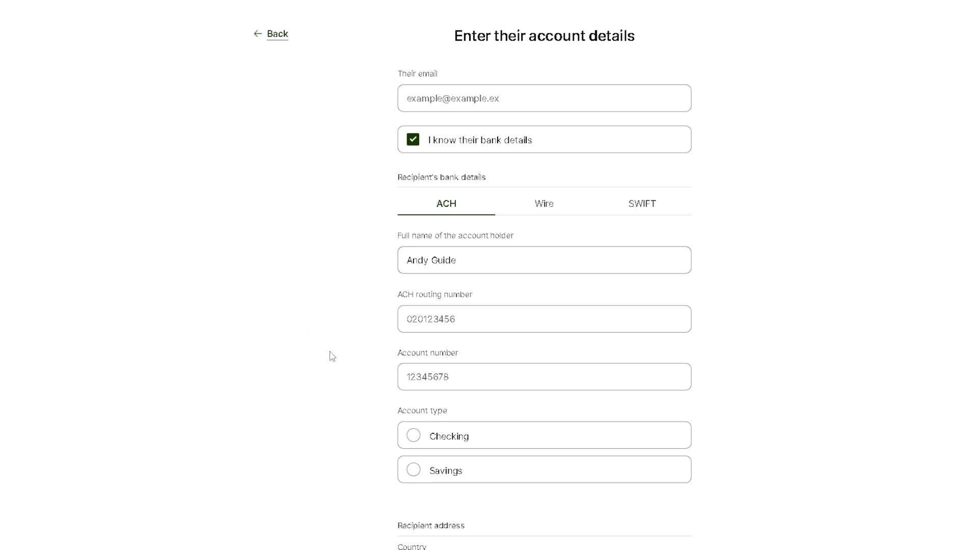
# Set the recipient's address country to United States and review the form
pyautogui.scroll(-1, 336, 357)
pyautogui.scroll(-2, 336, 356)
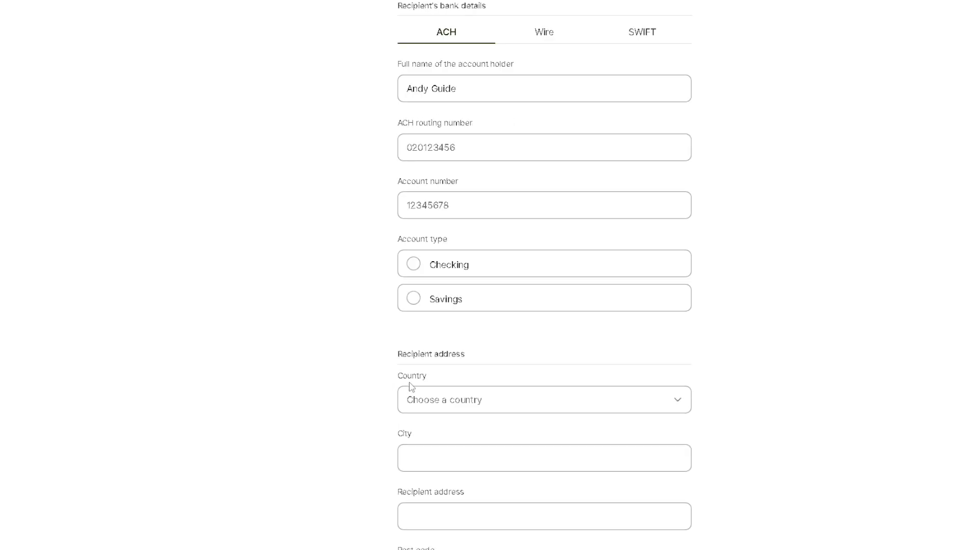
pyautogui.click(464, 408)
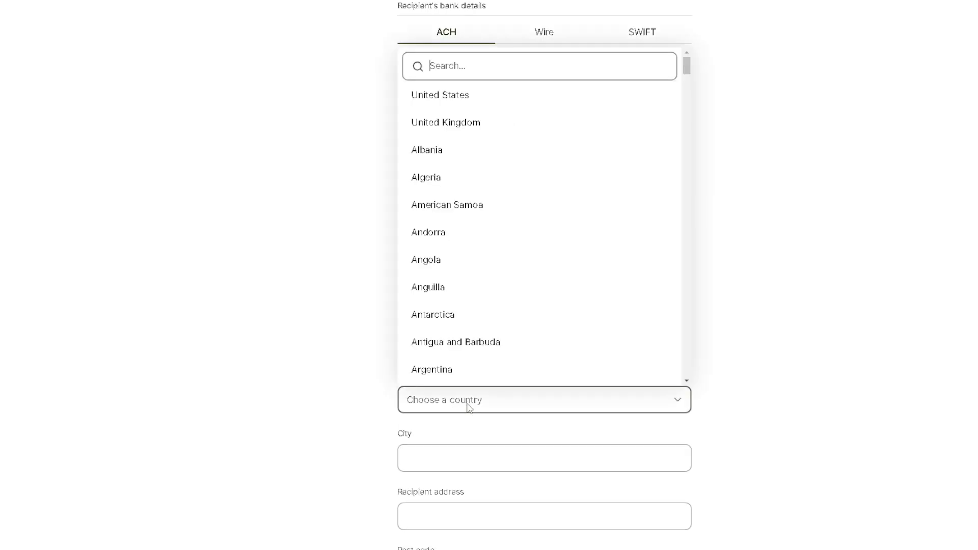
pyautogui.click(460, 100)
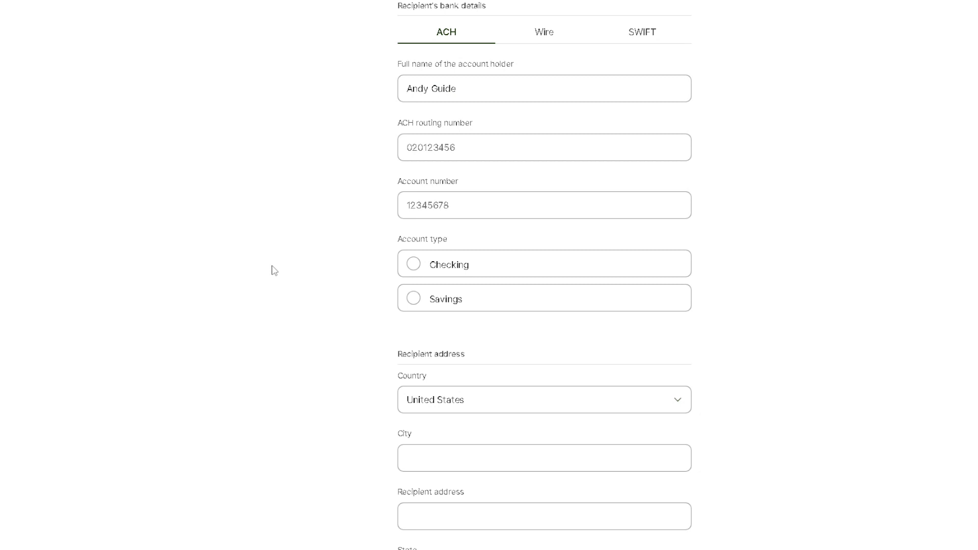
pyautogui.scroll(-1, 279, 271)
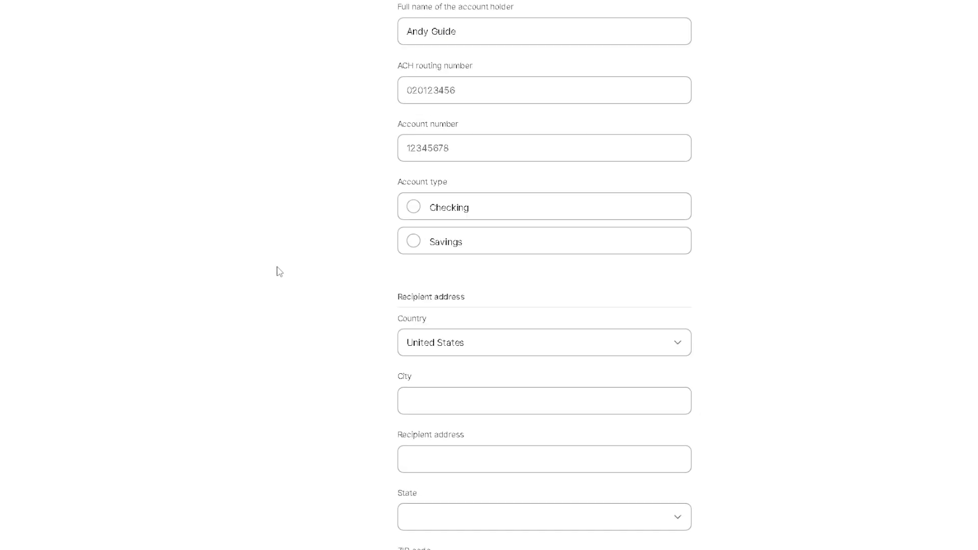
pyautogui.scroll(-1, 279, 272)
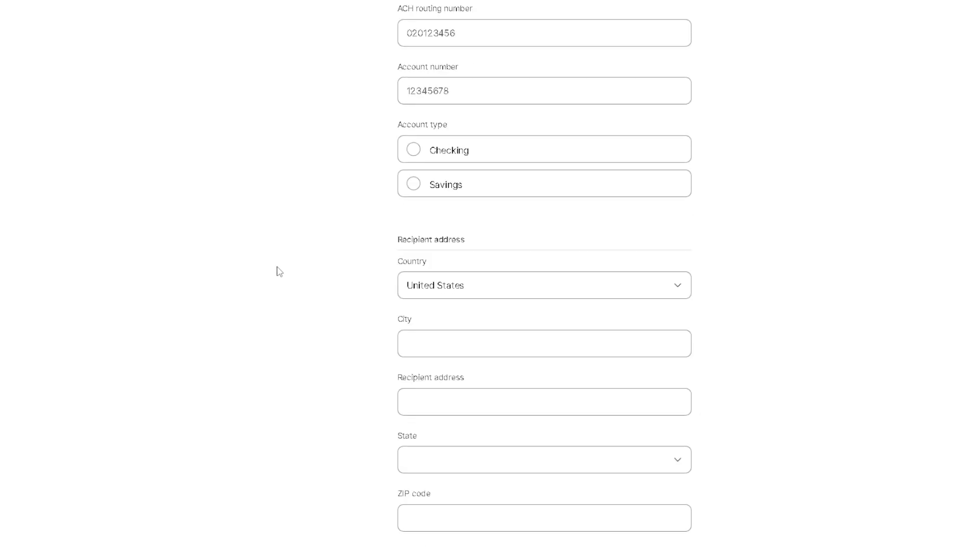
pyautogui.scroll(-1, 279, 271)
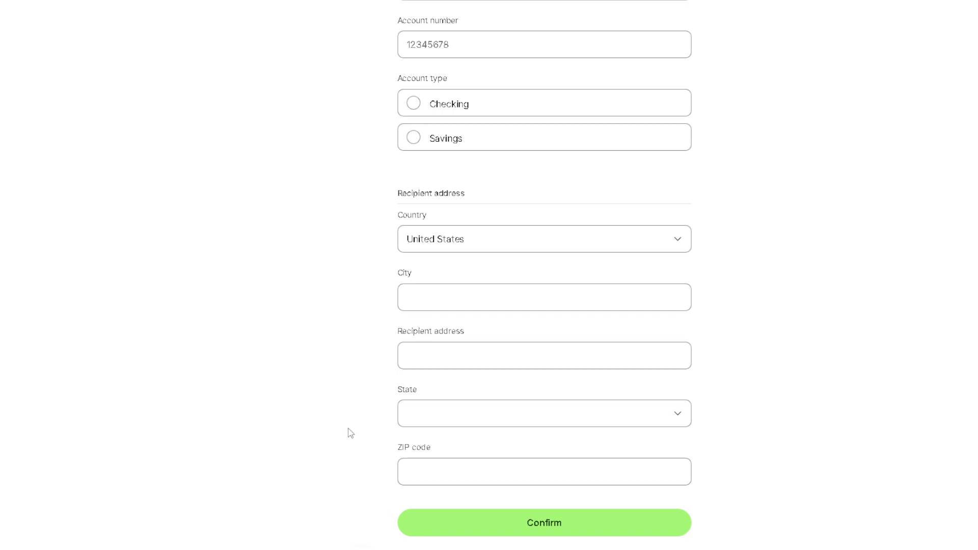
pyautogui.scroll(2, 427, 451)
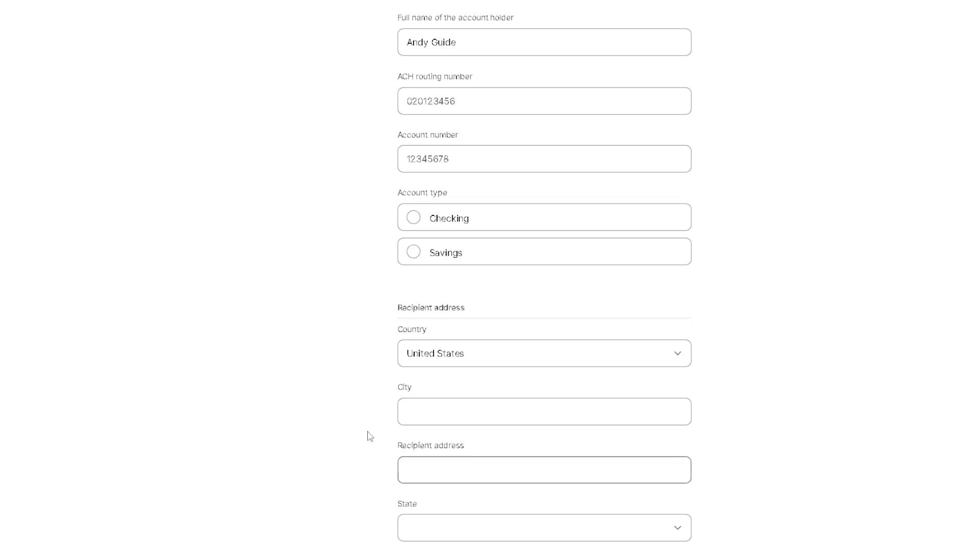
pyautogui.scroll(3, 341, 368)
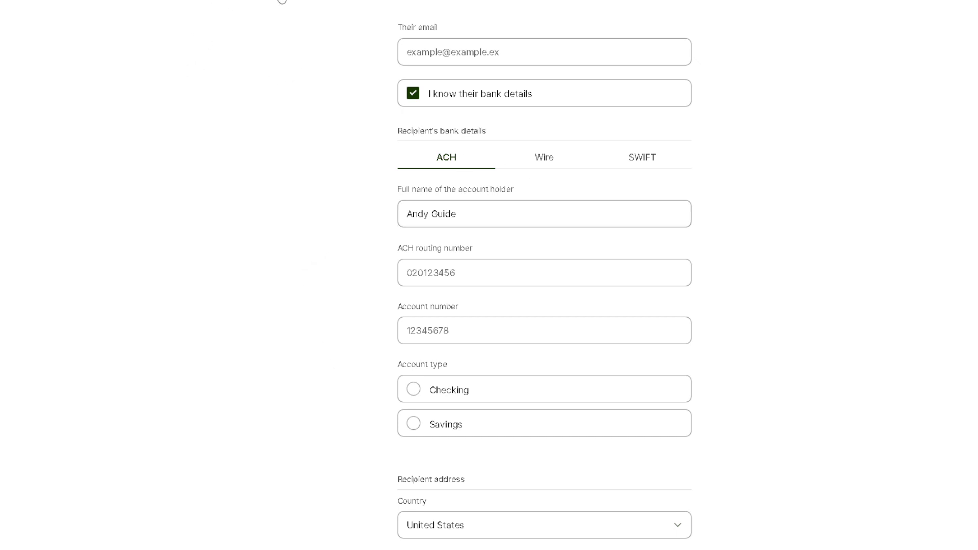
# Go back two pages to the Select their currency list
pyautogui.click(281, 1)
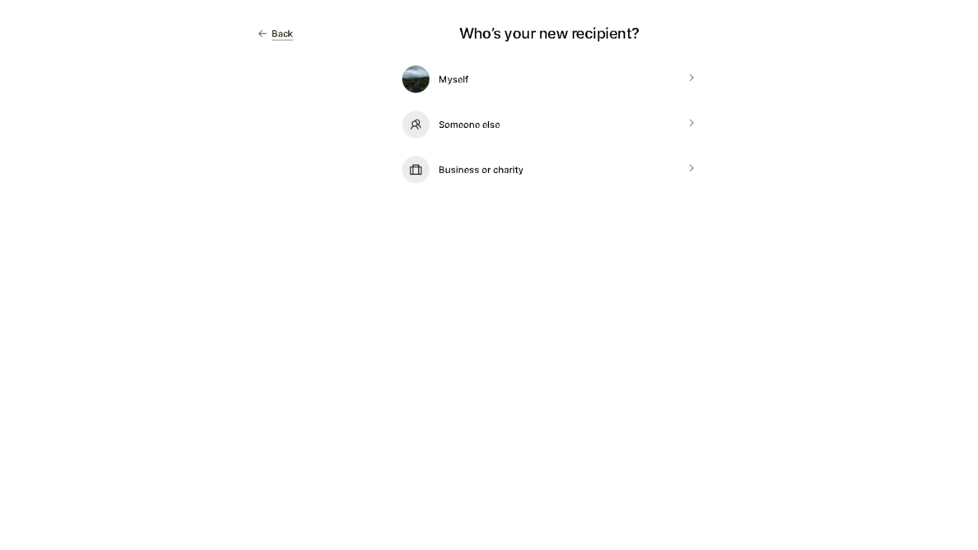
pyautogui.click(285, 36)
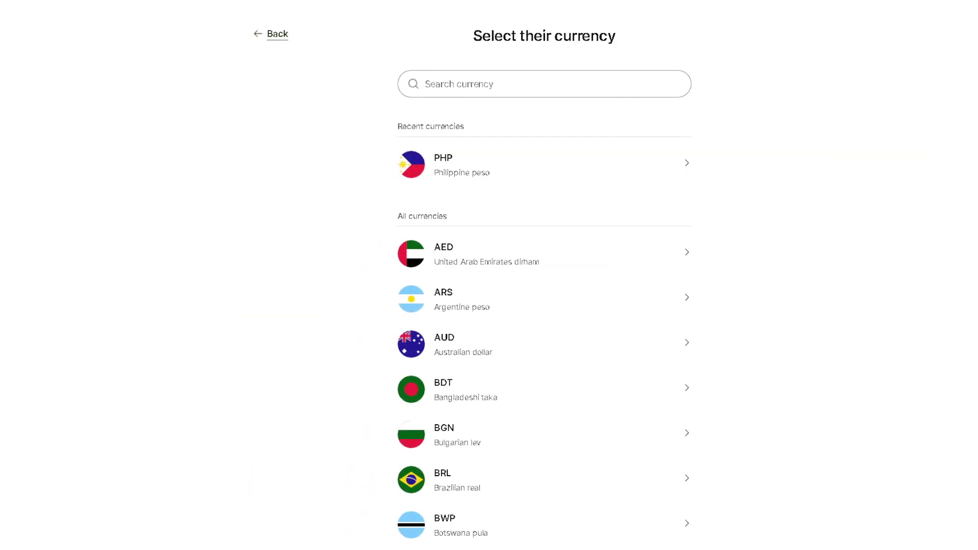
pyautogui.scroll(-9, 579, 295)
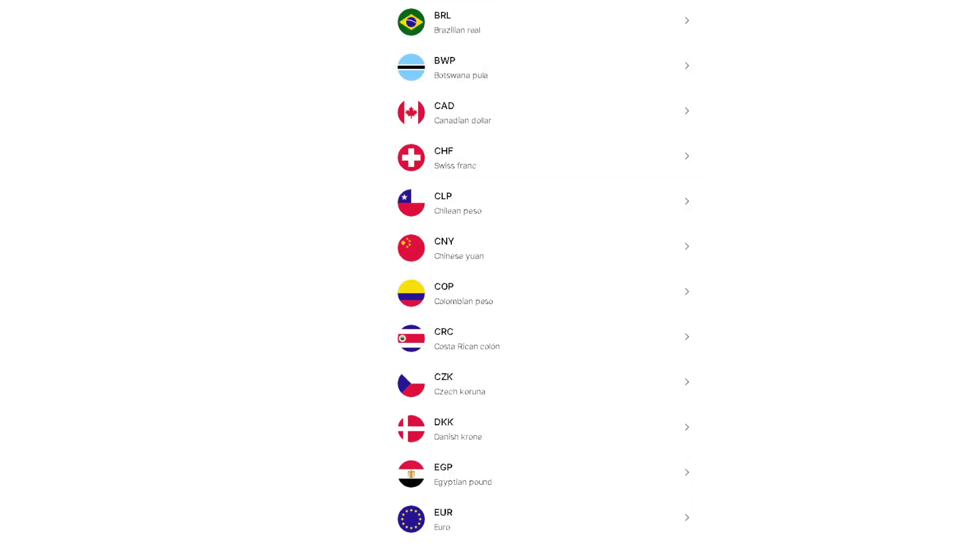
pyautogui.scroll(9, 879, 149)
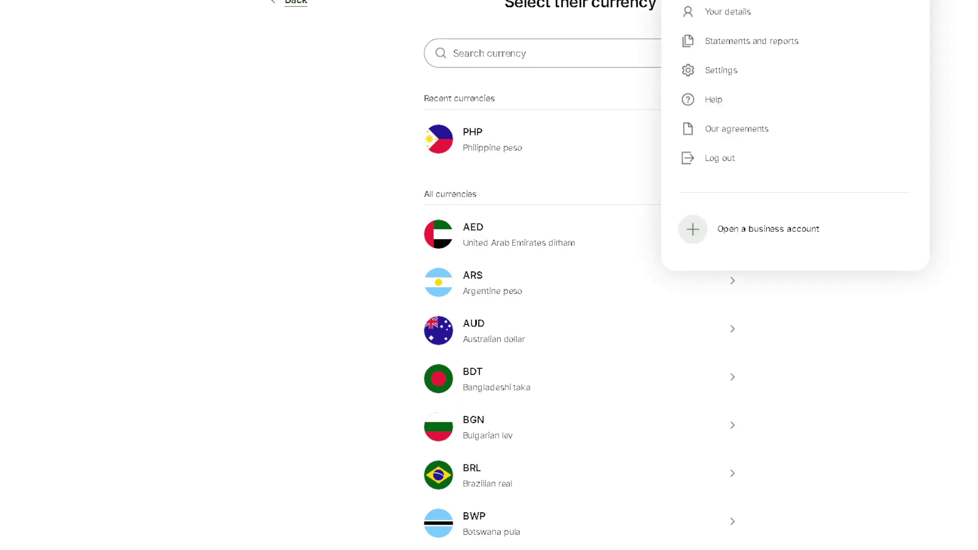
# Open the account settings and find the Contacts on Wise options
pyautogui.click(724, 75)
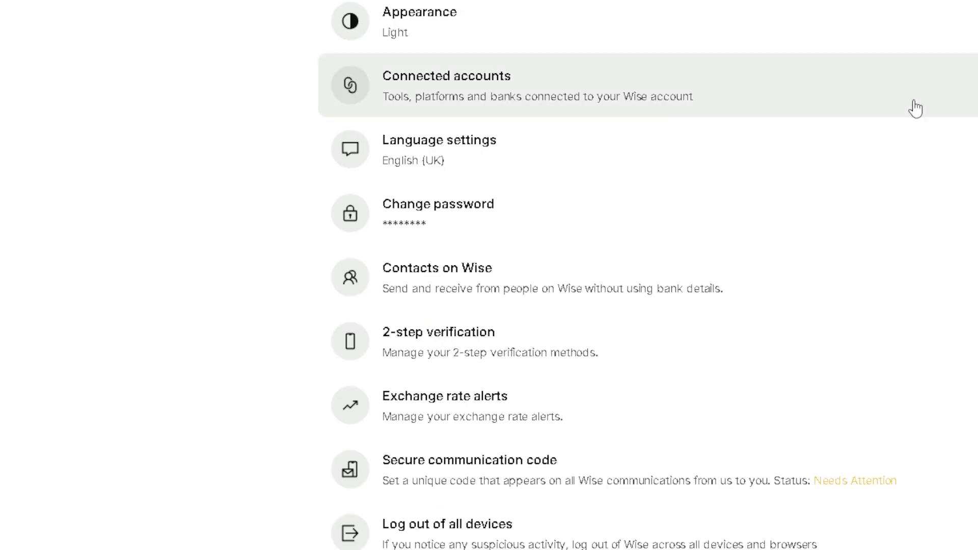
pyautogui.scroll(-5, 911, 122)
pyautogui.scroll(-2, 806, 205)
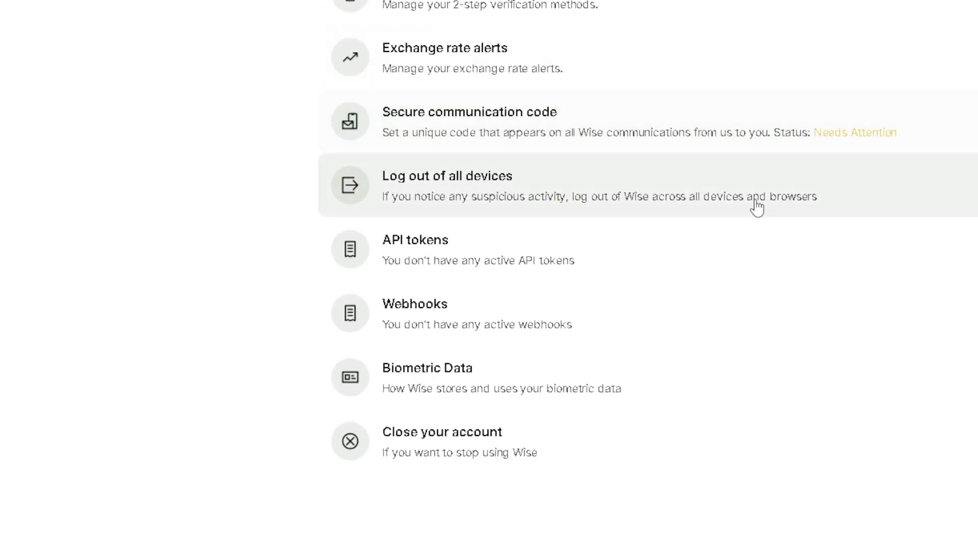
pyautogui.scroll(6, 472, 35)
pyautogui.scroll(-3, 415, 225)
pyautogui.scroll(2, 426, 251)
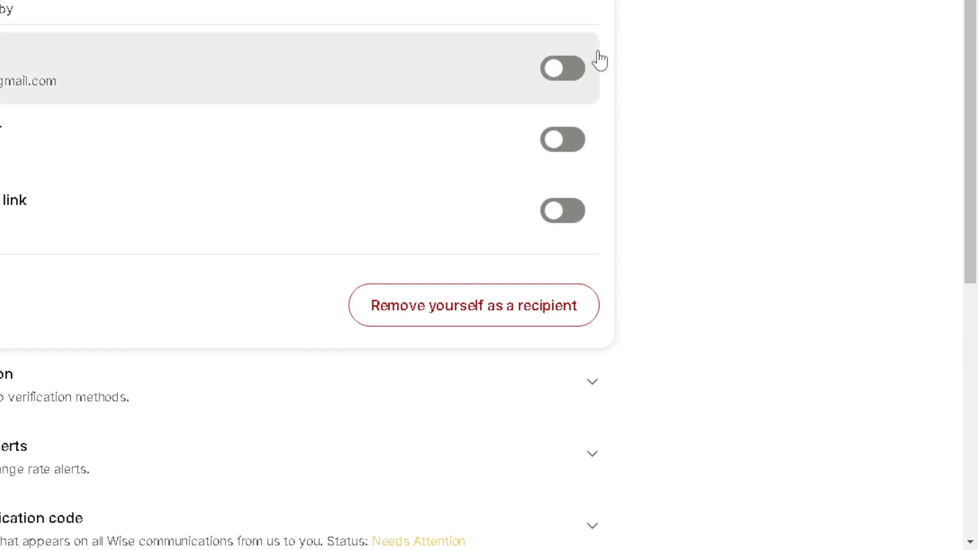
# Switch on all three discoverability toggles, including findable by email and by link
pyautogui.click(580, 79)
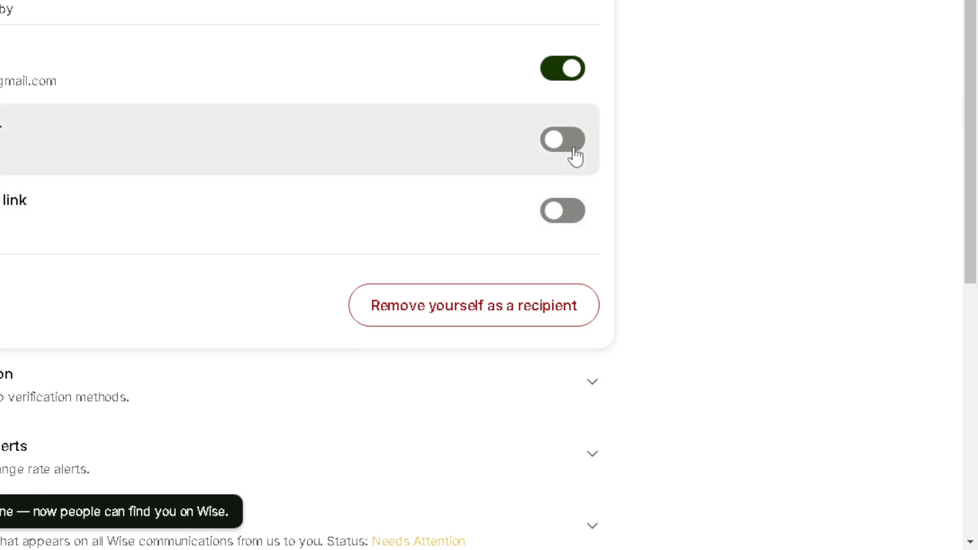
pyautogui.click(574, 152)
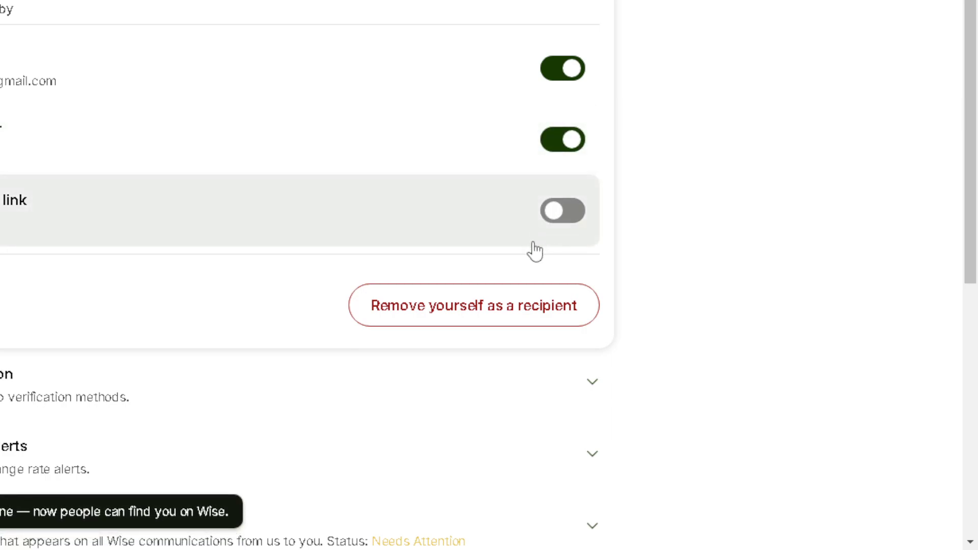
pyautogui.click(576, 224)
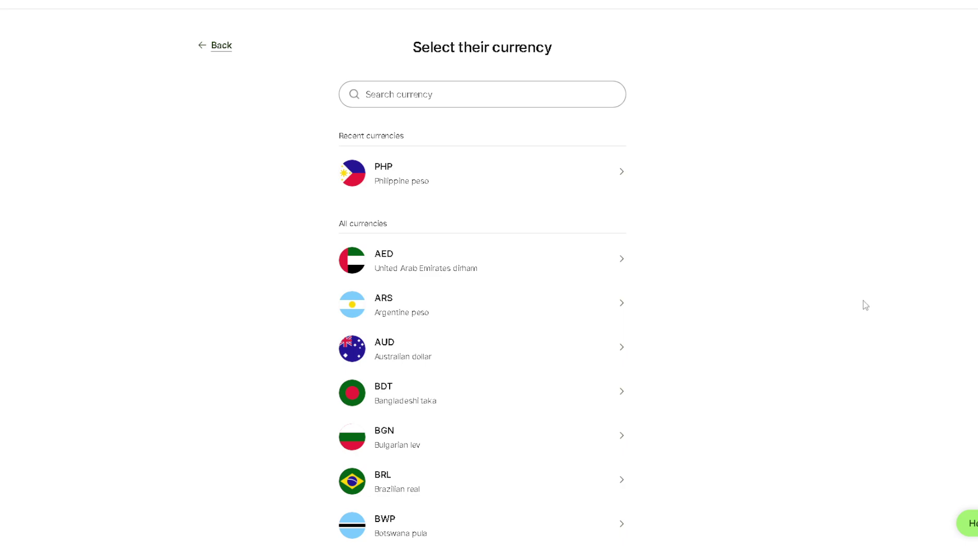
# Choose GBP as the currency and send to someone else
pyautogui.scroll(-15, 535, 293)
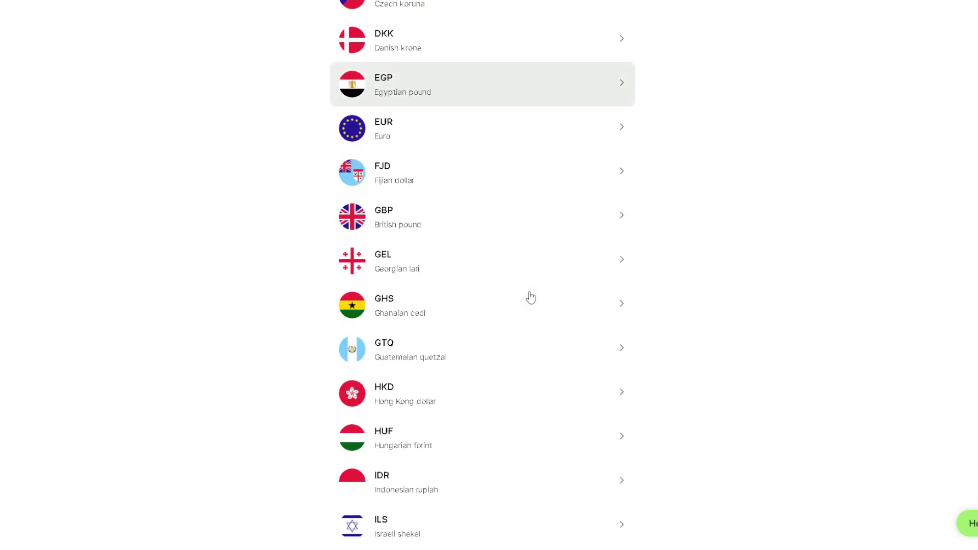
pyautogui.click(413, 224)
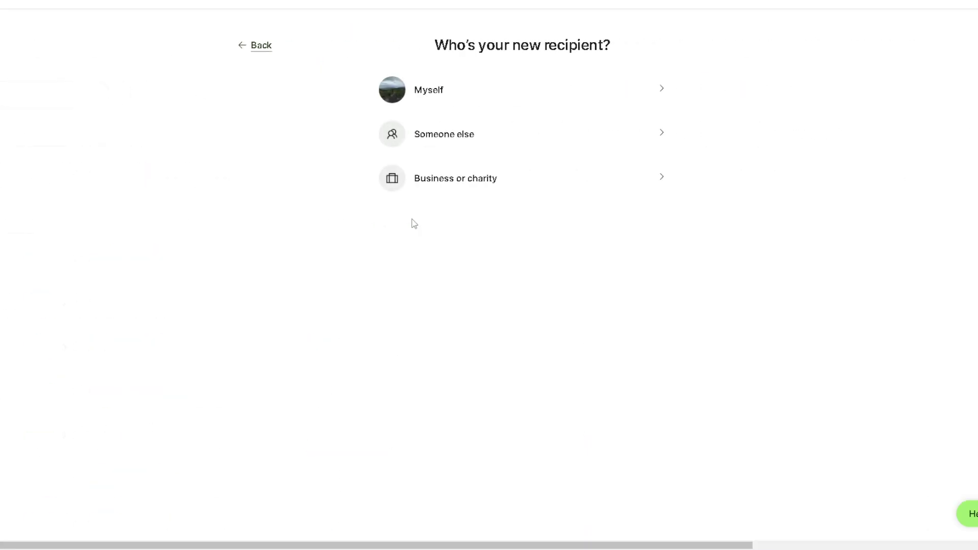
pyautogui.click(468, 140)
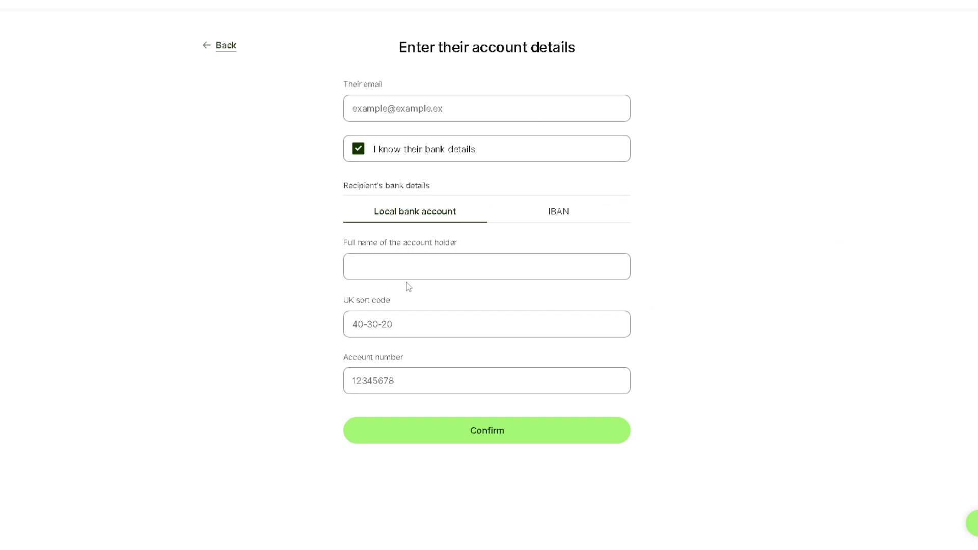
# Type the recipient's email address and switch their bank details to IBAN
pyautogui.click(373, 272)
pyautogui.click(387, 114)
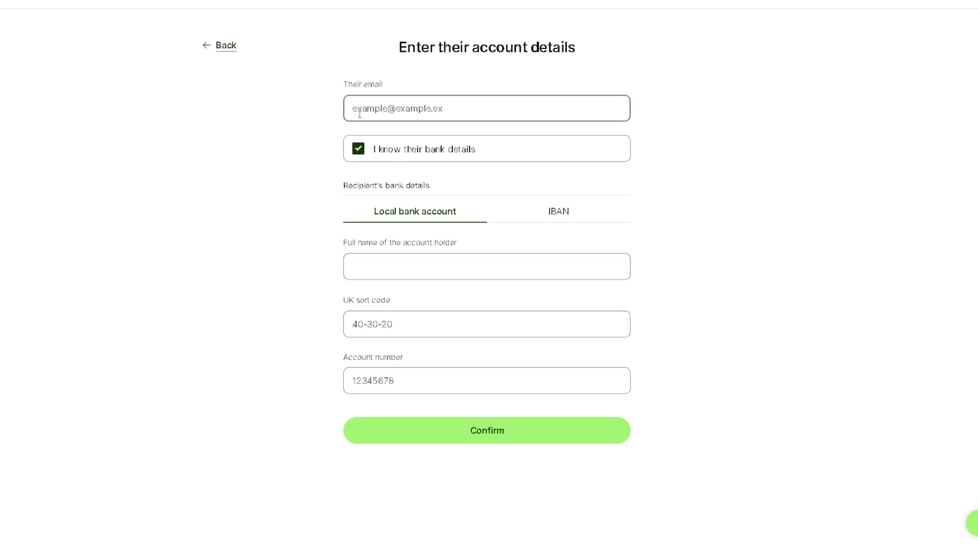
pyautogui.click(359, 113)
pyautogui.write('andy')
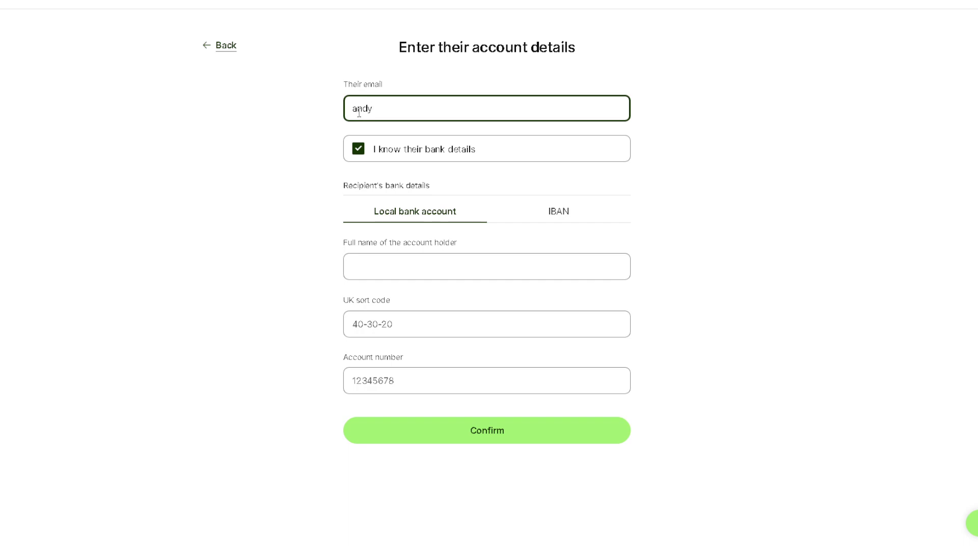
pyautogui.write('_guide')
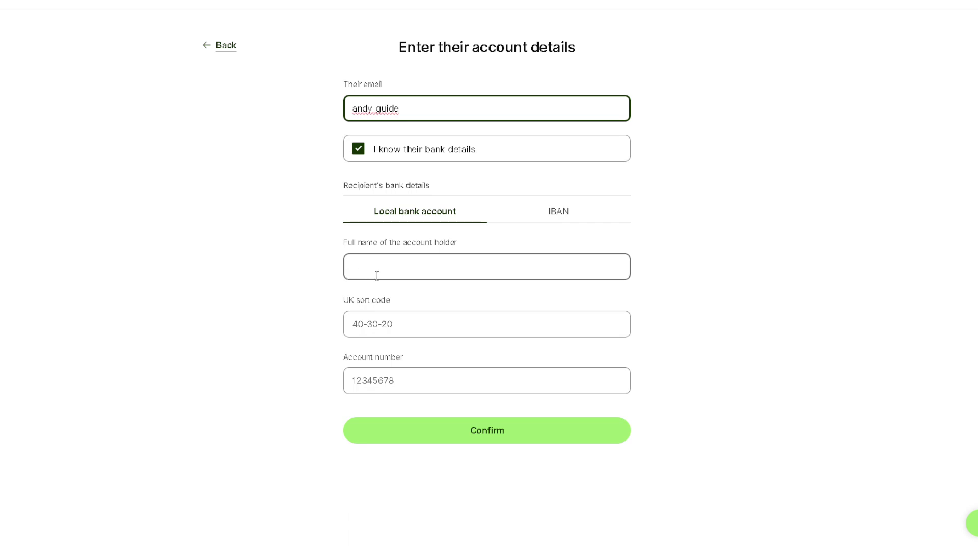
pyautogui.click(557, 224)
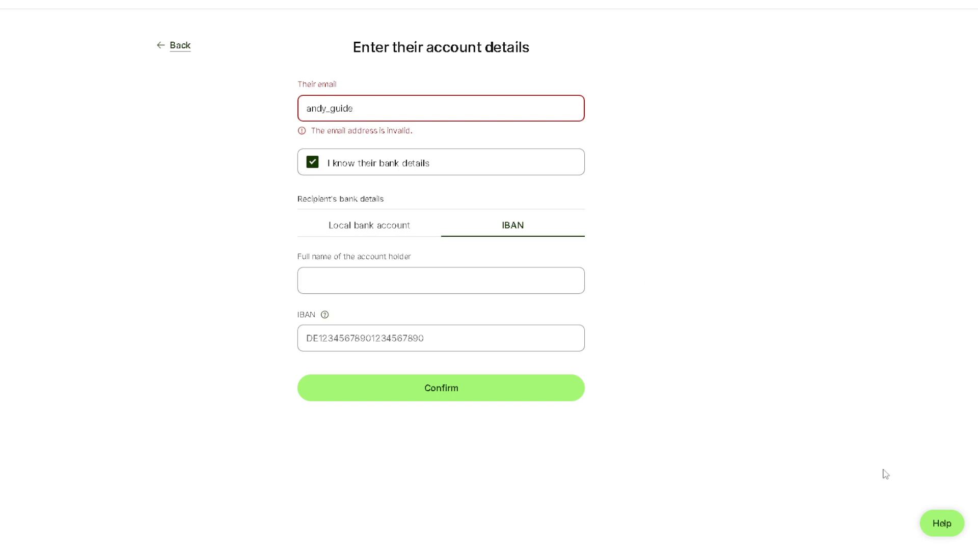
# Open the Wise Help Centre and browse topics like Sending money and Wise Business
pyautogui.click(942, 524)
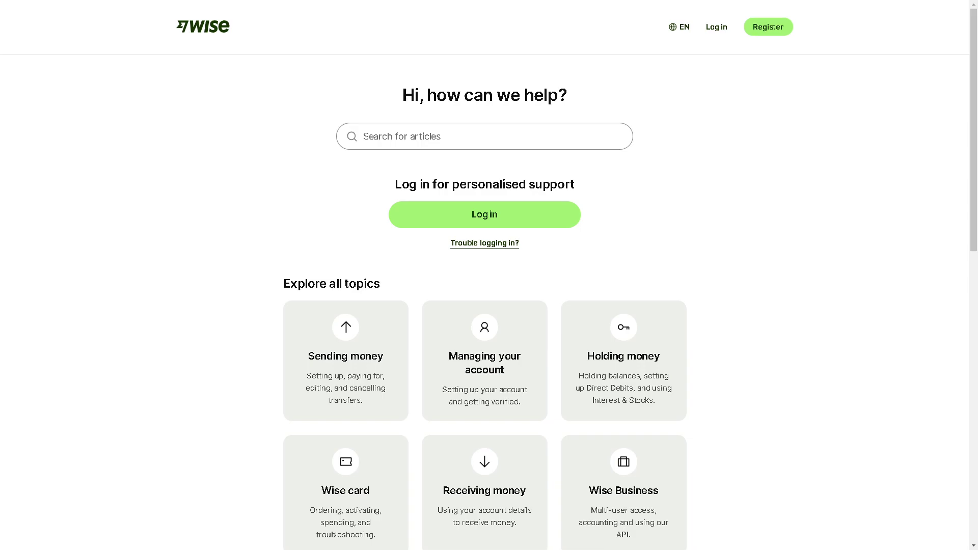
pyautogui.scroll(-6, 611, 354)
pyautogui.scroll(5, 611, 349)
pyautogui.scroll(-3, 612, 355)
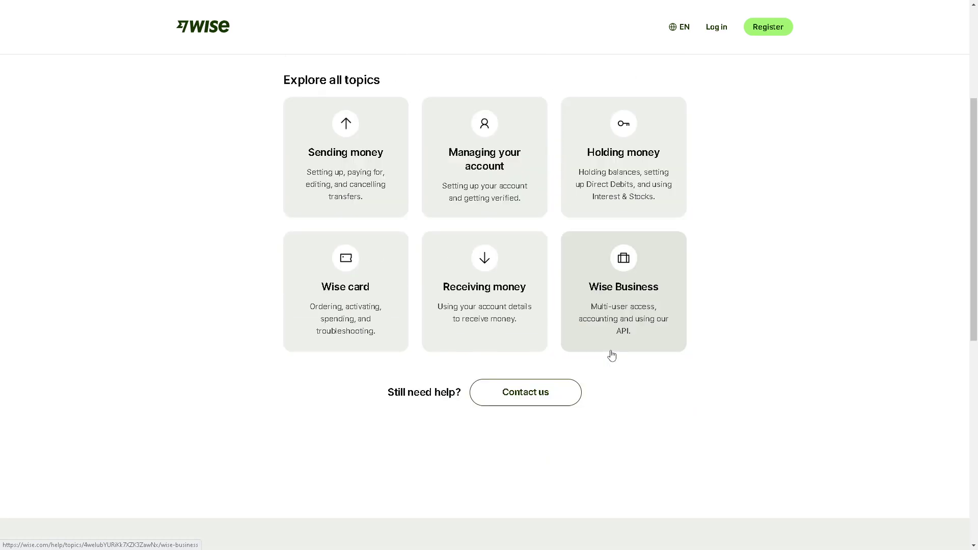